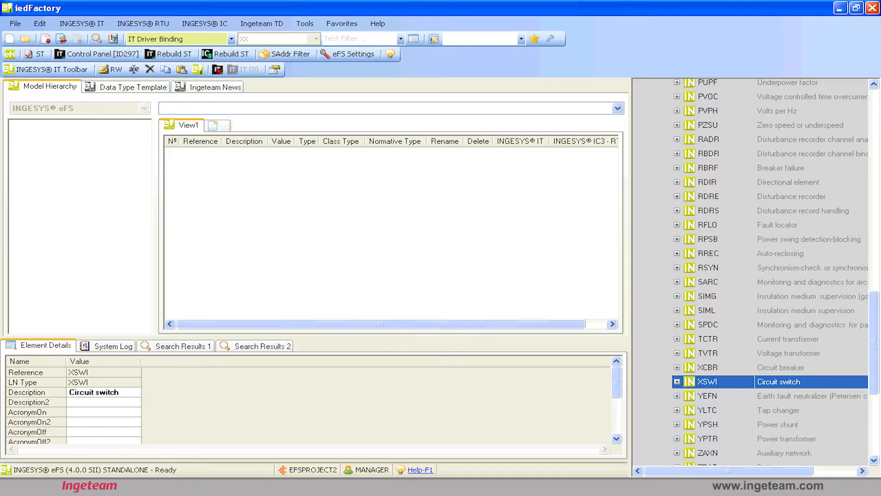
Review the logical node types under LnTypes in IED61850Template, including MMXU (Measurement) and XCBR (Circuit breaker).
scroll(771, 271, "down", 1)
scroll(771, 271, "up", 2)
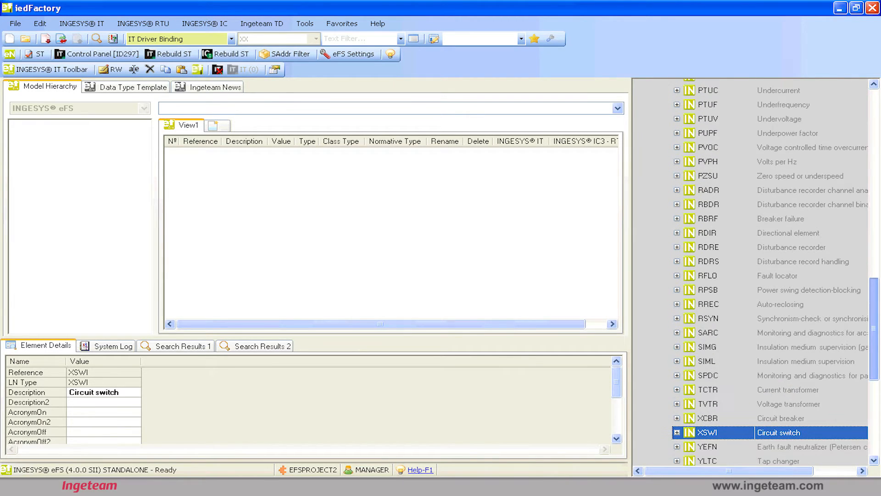
scroll(771, 271, "up", 9)
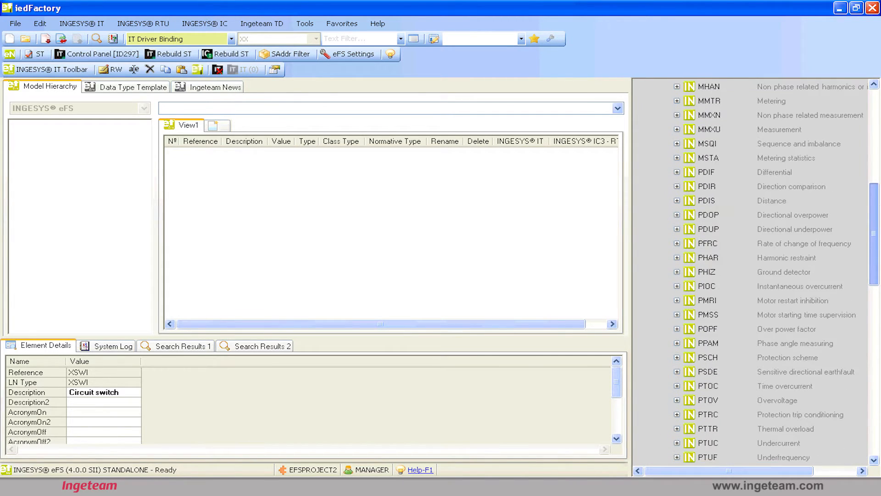
scroll(749, 197, "up", 1)
left_click(746, 220)
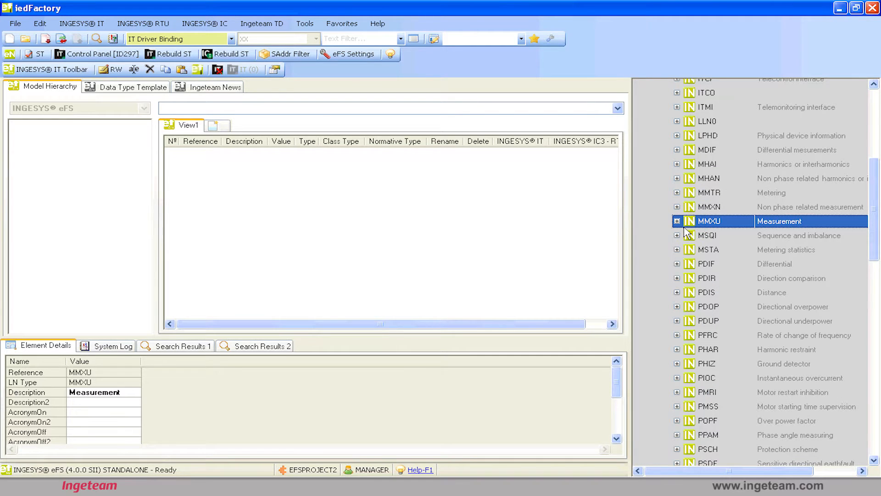
scroll(820, 218, "up", 6)
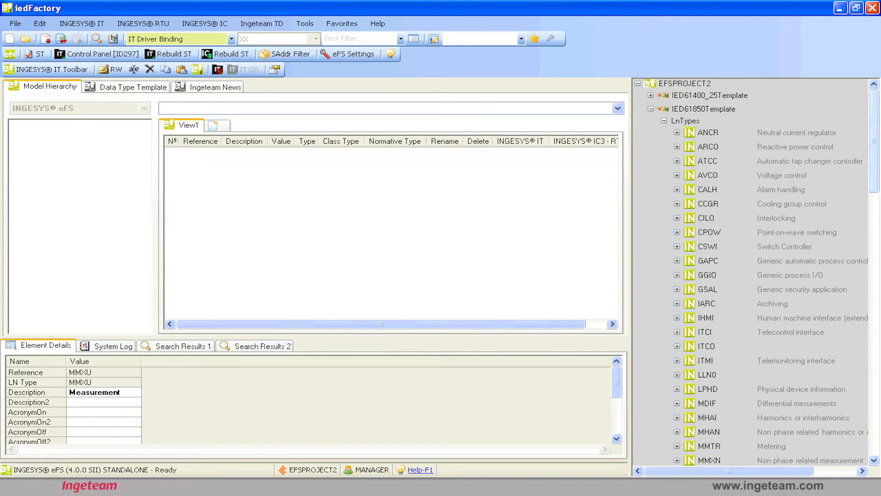
scroll(757, 270, "down", 4)
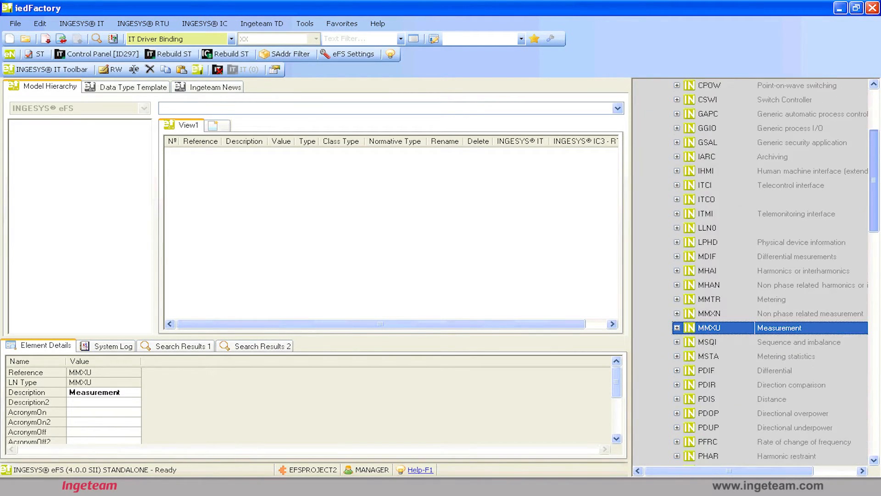
scroll(818, 201, "down", 7)
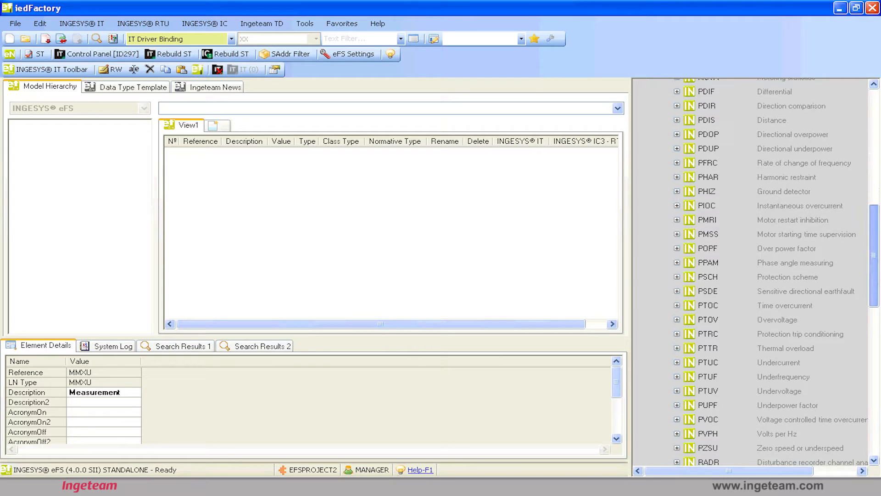
scroll(758, 271, "down", 5)
scroll(810, 222, "down", 1)
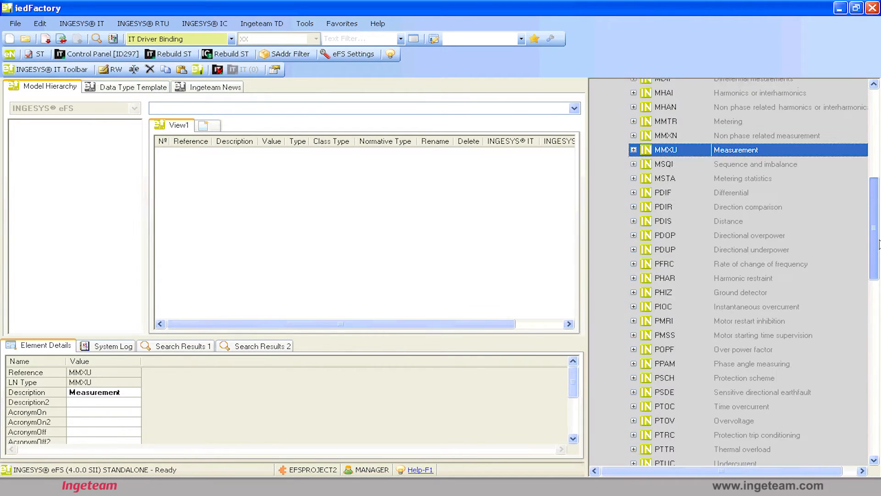
left_click_drag(877, 243, 879, 174)
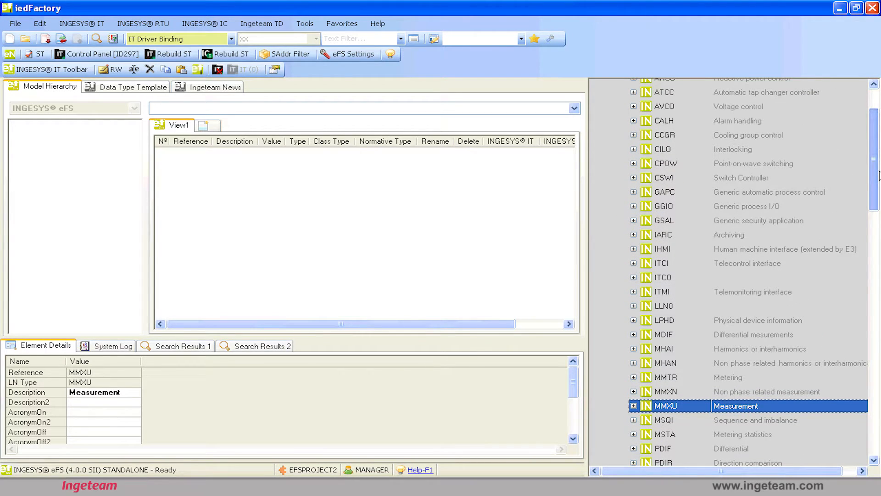
left_click_drag(879, 175, 879, 418)
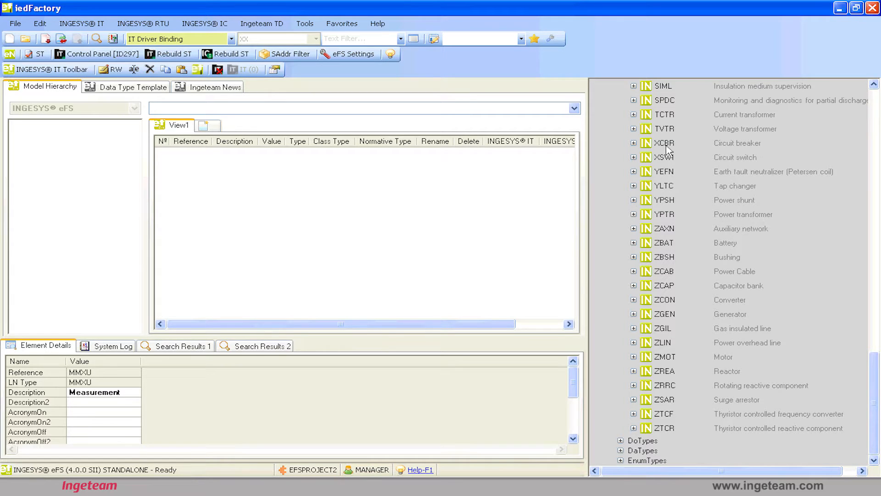
left_click_drag(876, 415, 877, 152)
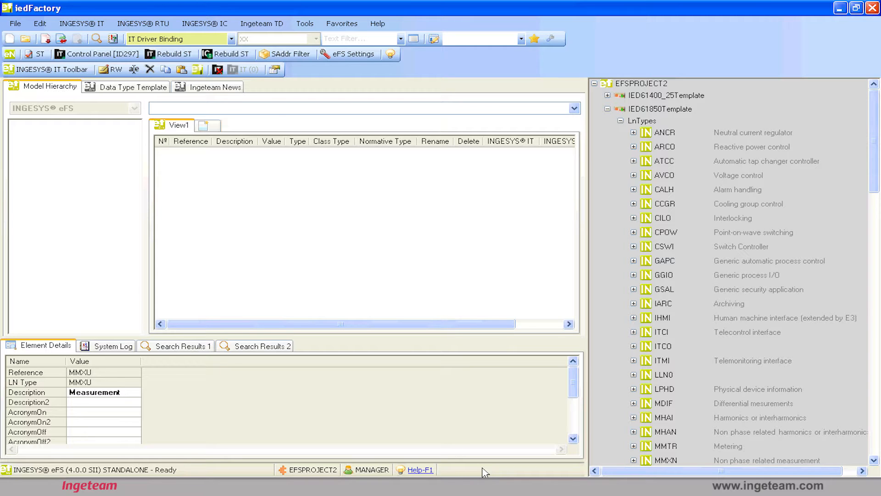
Create a new IED with vendor INGETEAM, device name EF, version v0, device family IngepacEF and IED name INGETEAM_EF_v0.
left_click(11, 40)
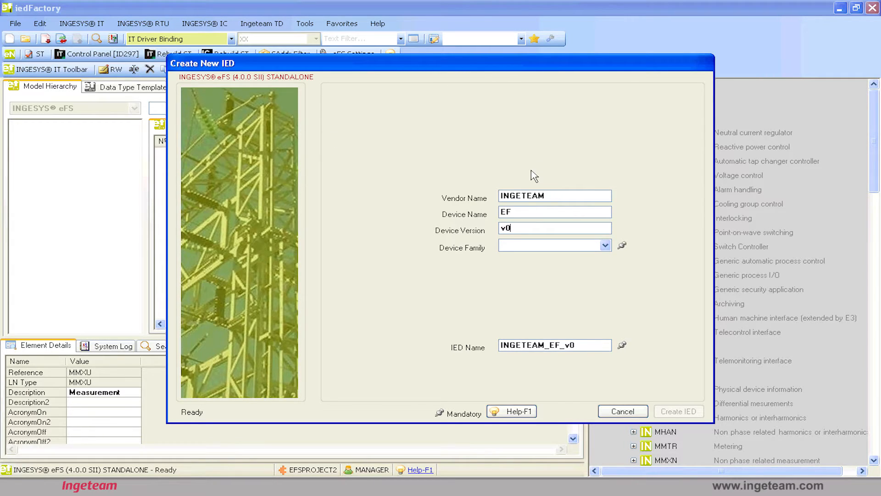
left_click(614, 251)
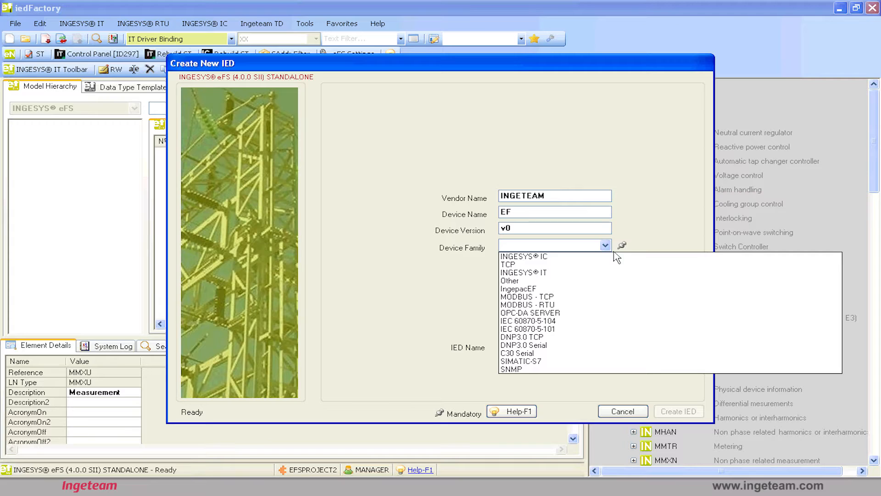
left_click(463, 261)
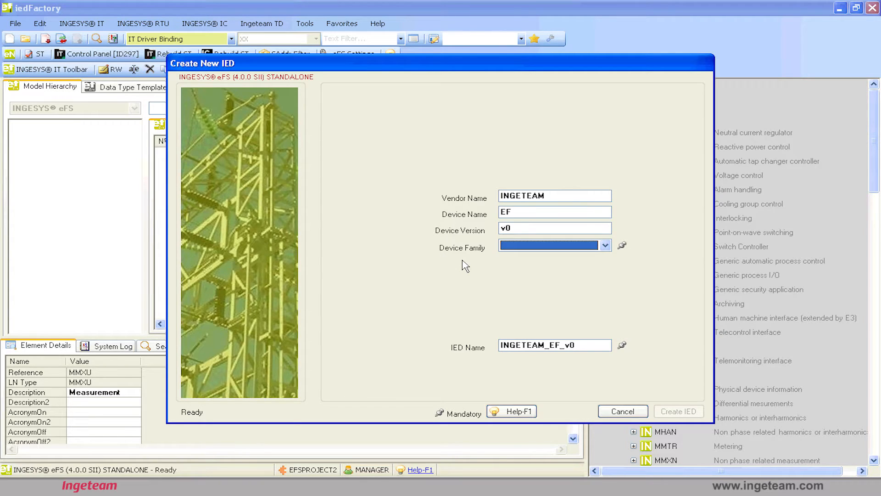
left_click(612, 251)
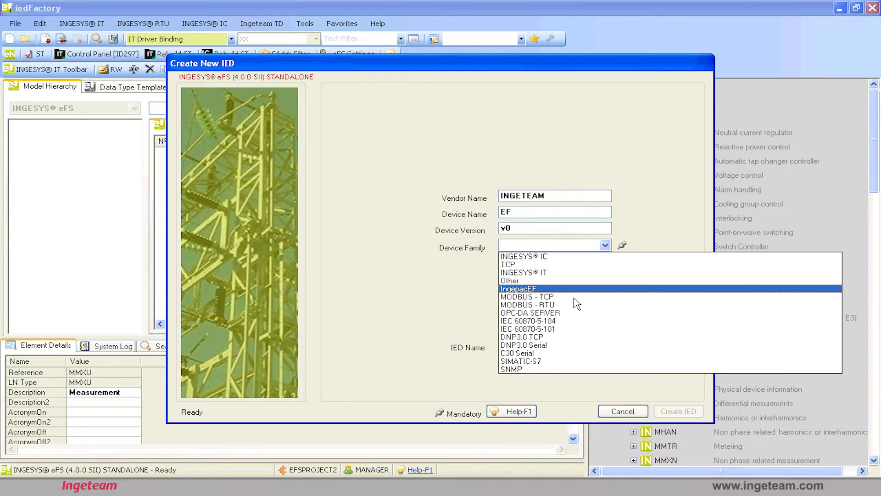
left_click(577, 299)
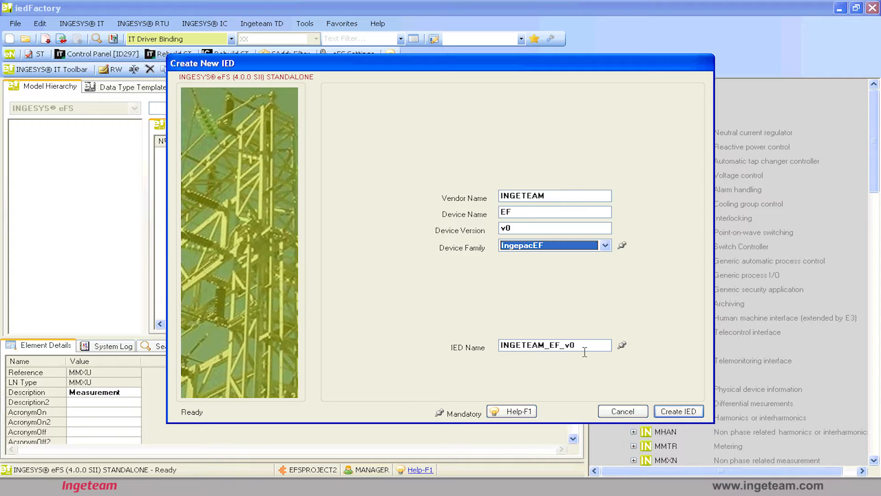
left_click_drag(584, 351, 431, 363)
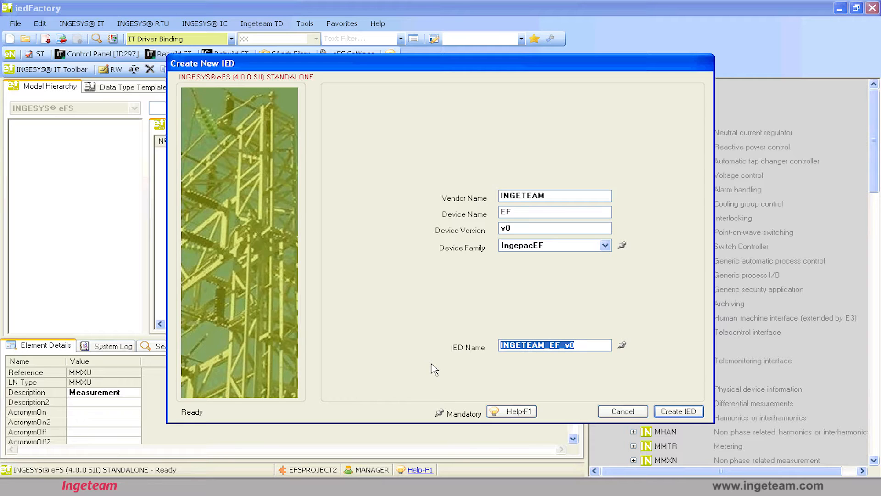
key("Return")
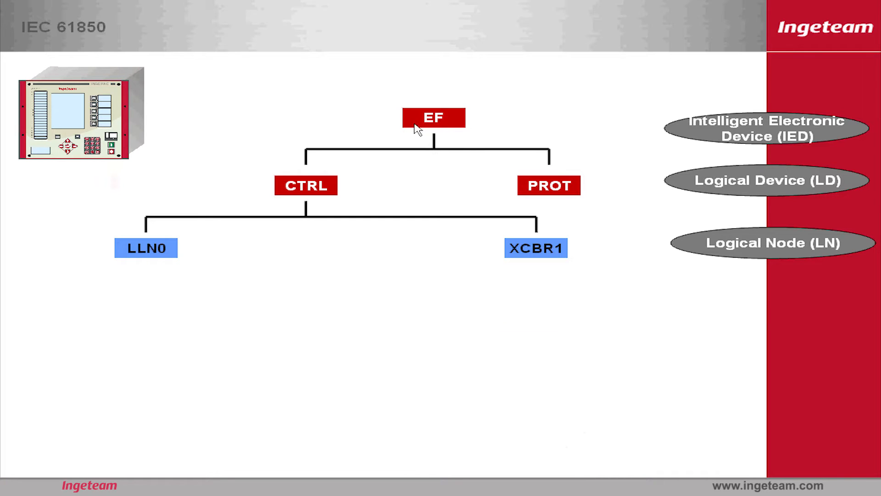
key("alt+Tab")
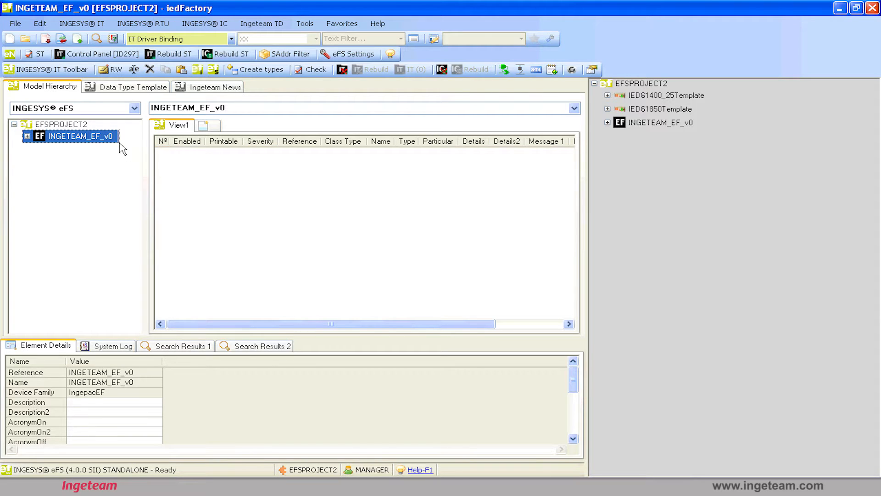
Insert the logical devices CTRL and PROT into the INGETEAM_EF_v0 IED and expand it in the model hierarchy.
right_click(116, 139)
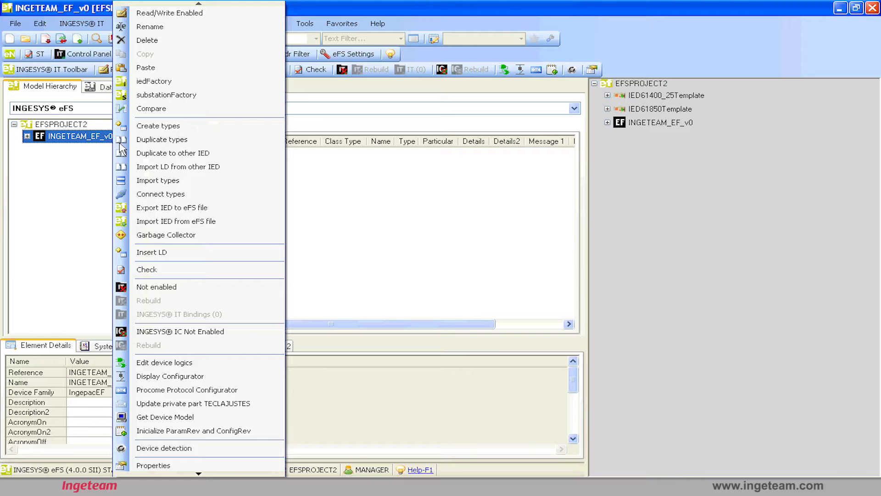
left_click(162, 261)
type("CTRL")
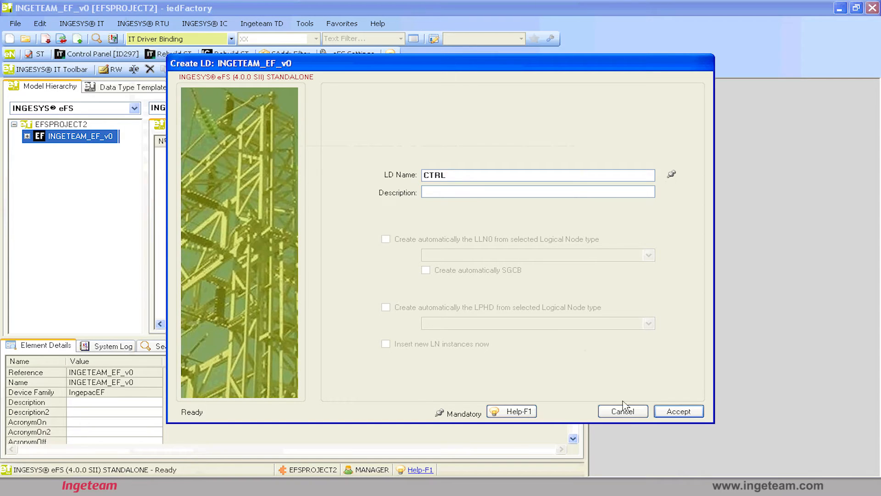
left_click(679, 411)
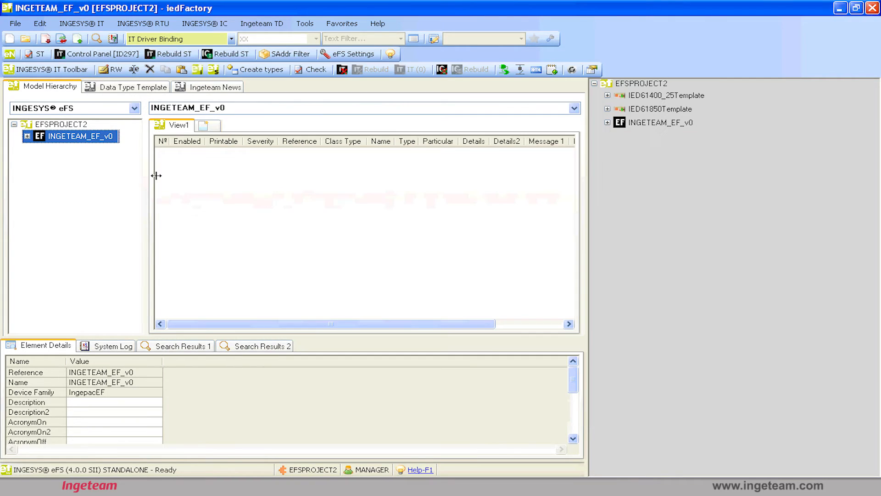
left_click(27, 136)
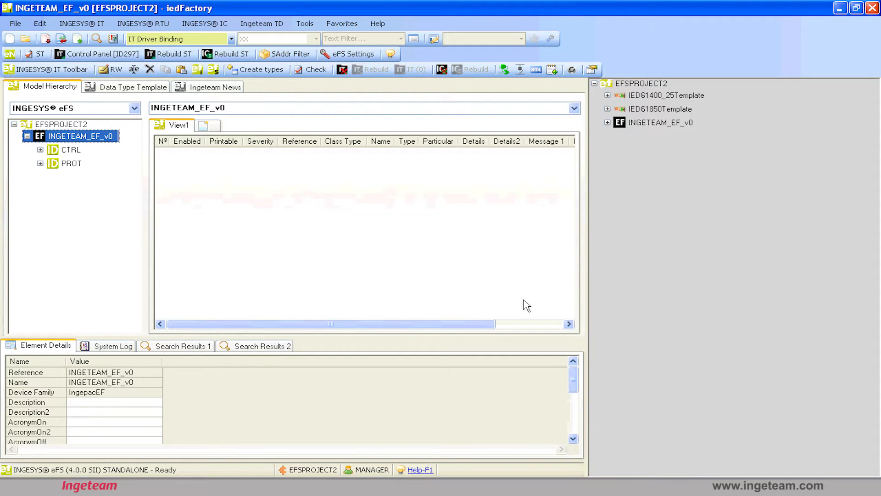
Examine the contents of the CTRL and PROT logical devices and compare them with the IEC 61850 structure diagram.
left_click(79, 156)
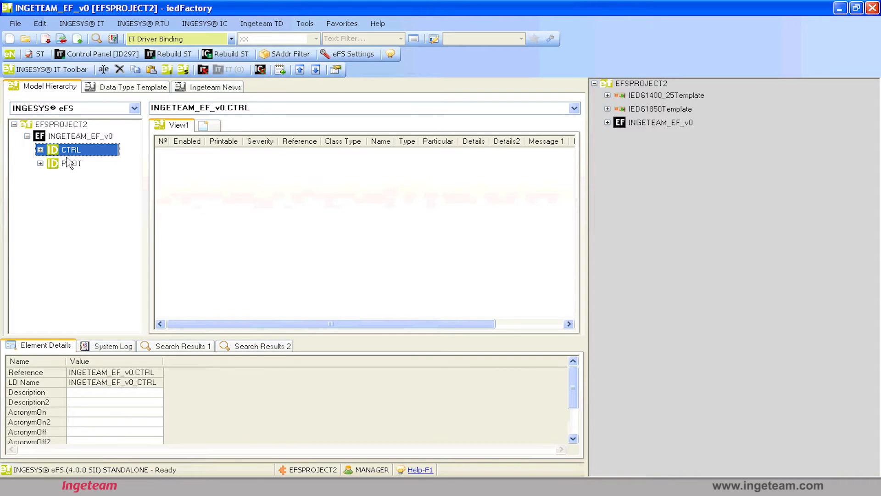
left_click(41, 150)
double_click(54, 163)
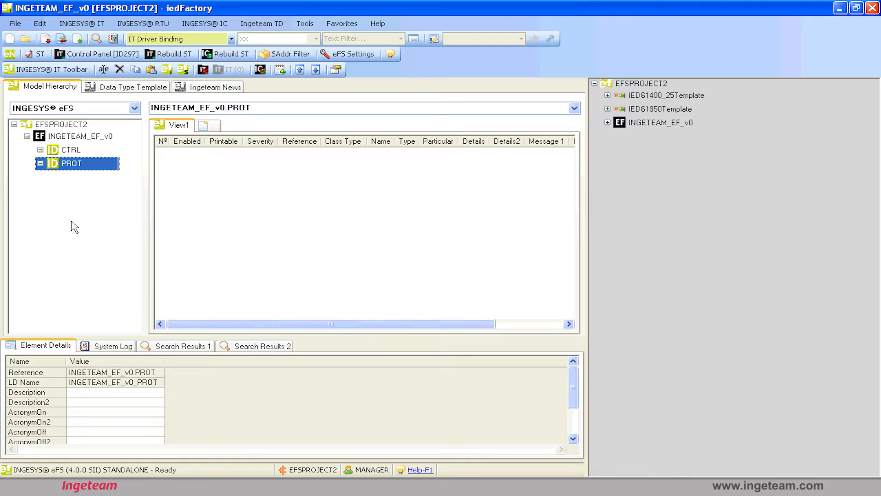
key("alt+Tab")
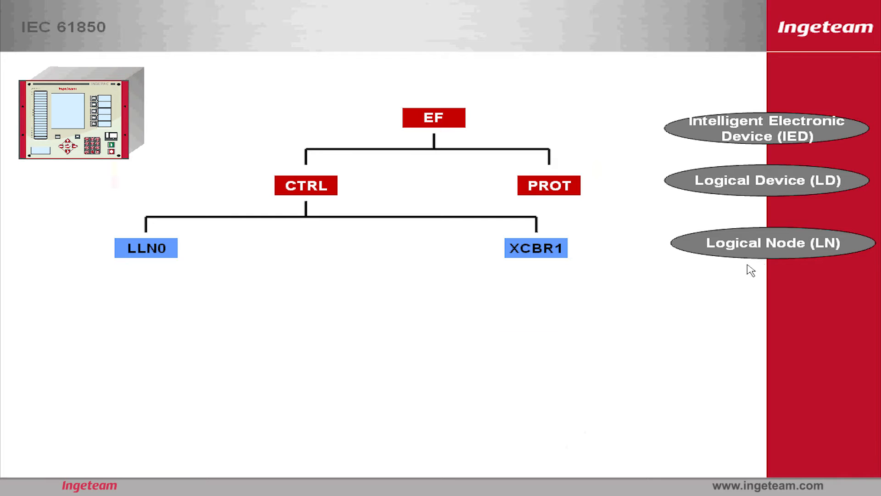
key("alt+Tab")
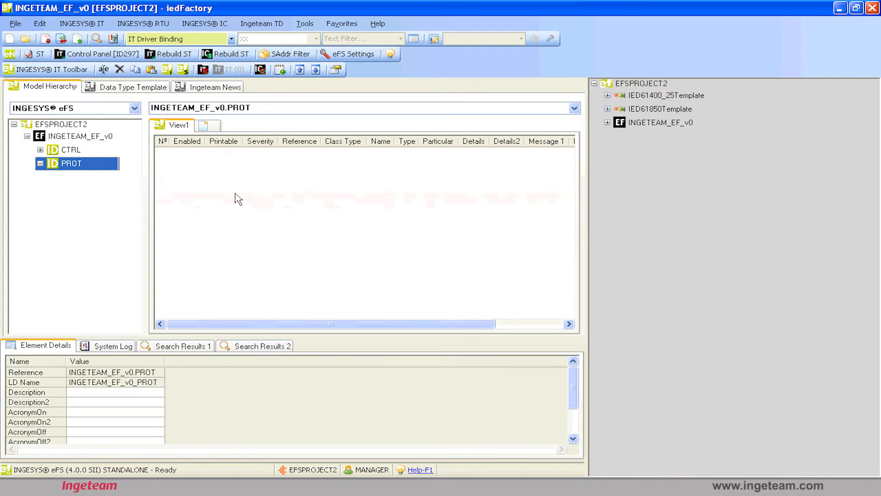
left_click(109, 139)
right_click(108, 138)
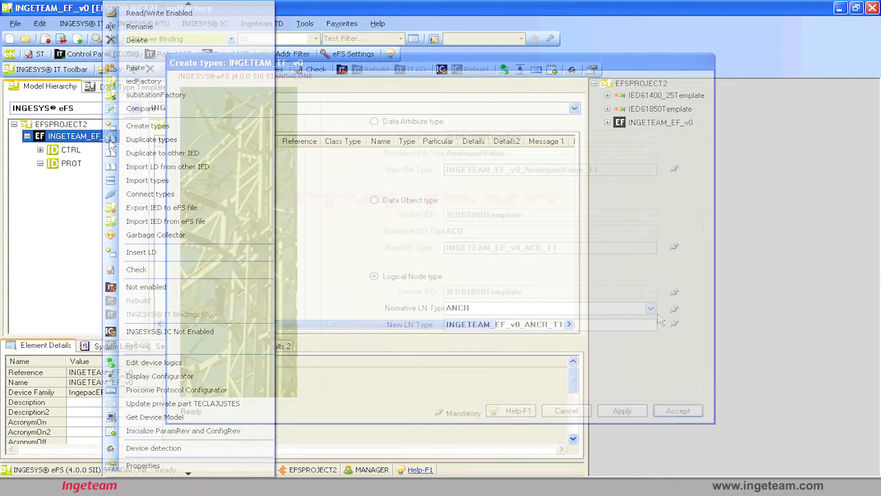
left_click(652, 309)
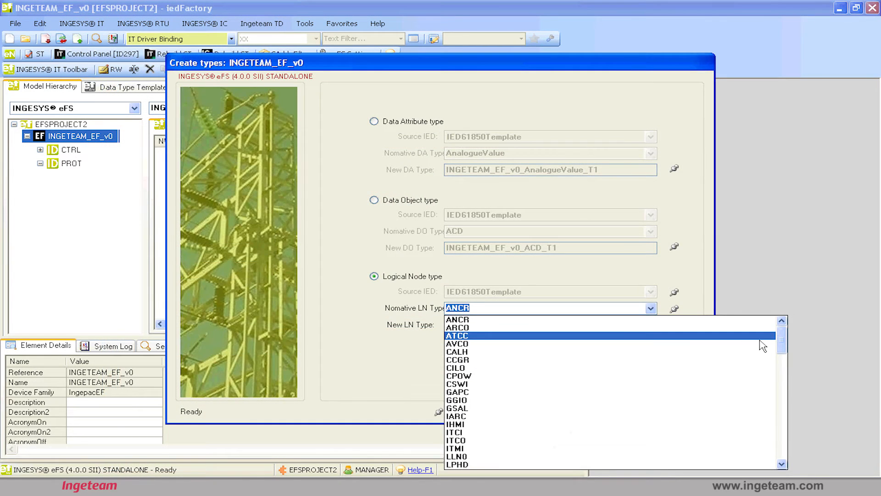
left_click_drag(783, 344, 789, 436)
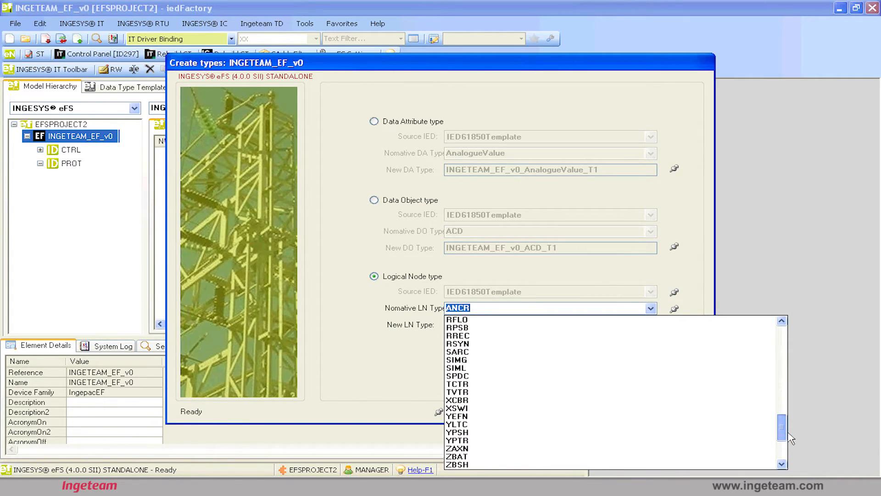
left_click(726, 401)
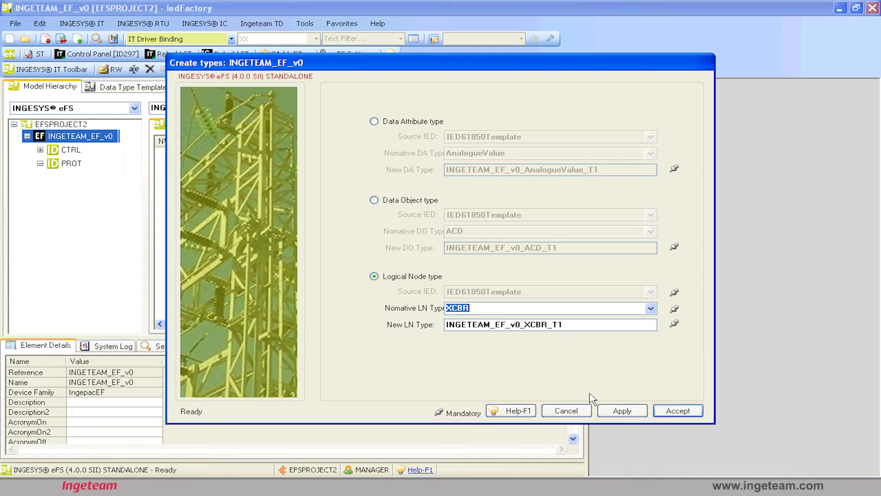
left_click(576, 415)
left_click(532, 296)
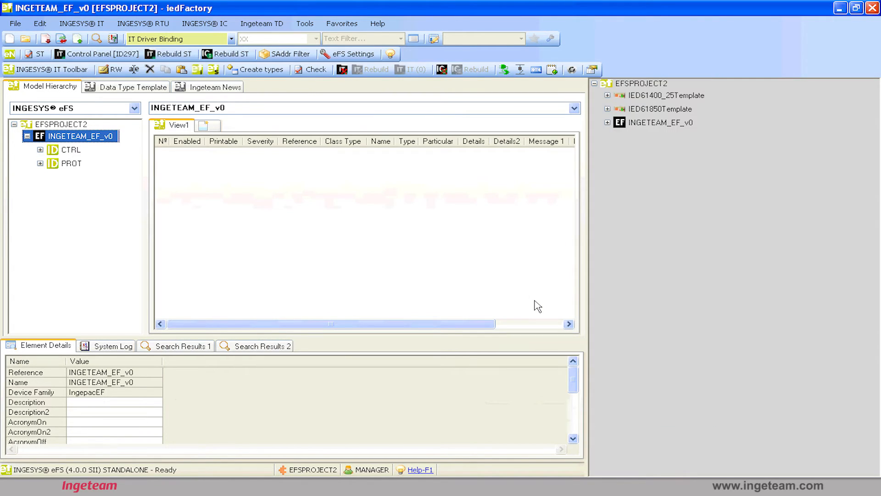
Start importing the LLN0 logical node type from the LnTypes of IED61850Template into the CTRL logical device.
left_click(659, 110)
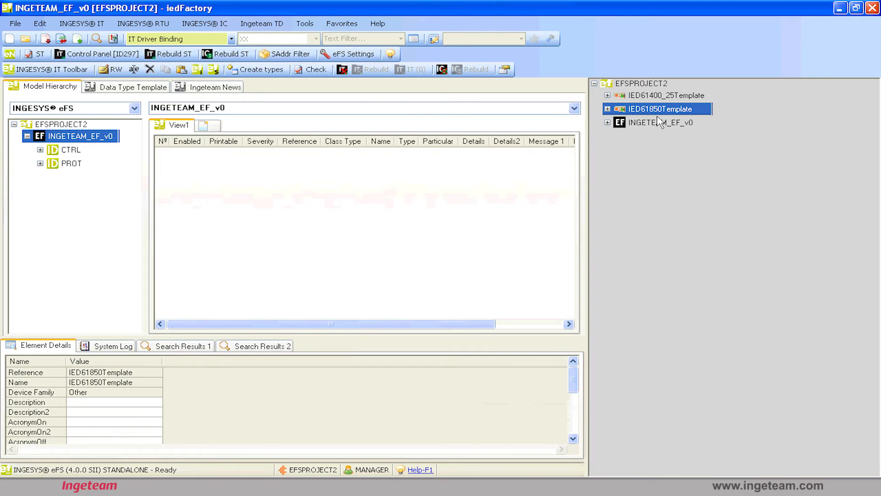
left_click(608, 109)
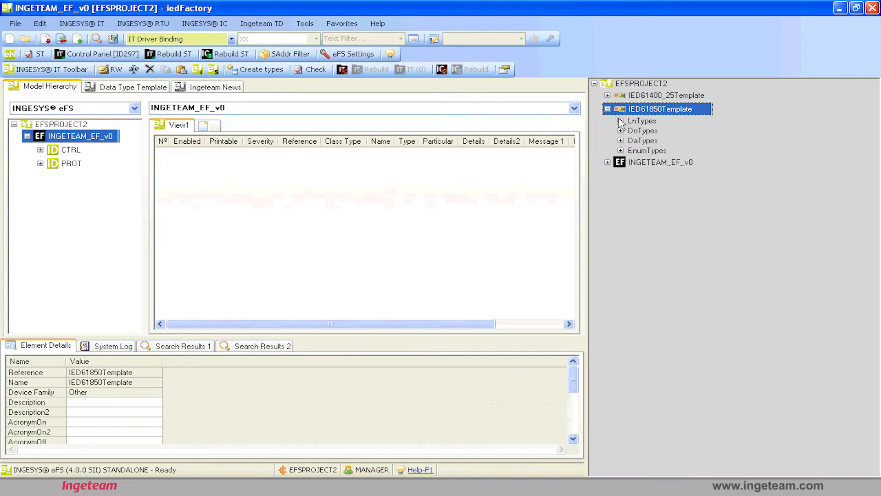
double_click(629, 121)
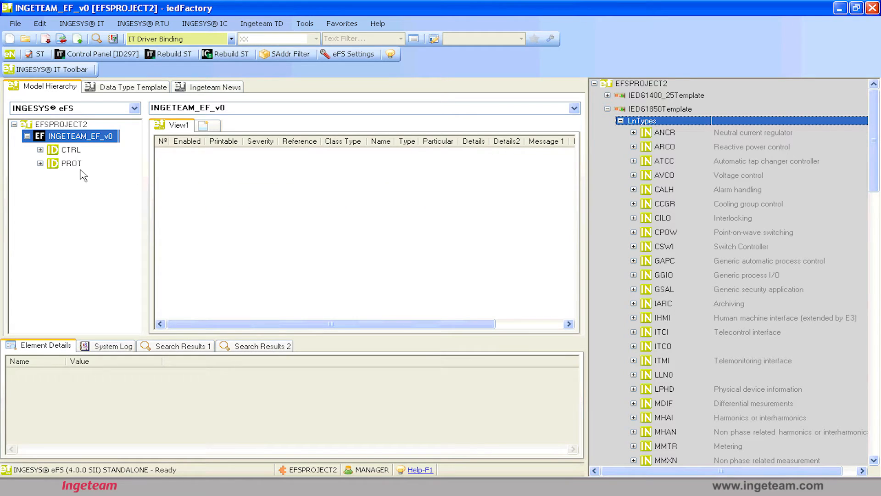
key("Down")
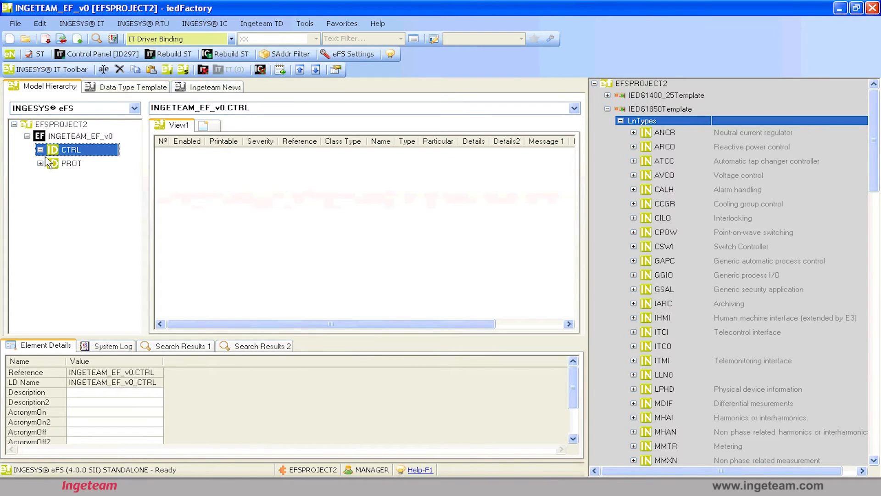
double_click(619, 112)
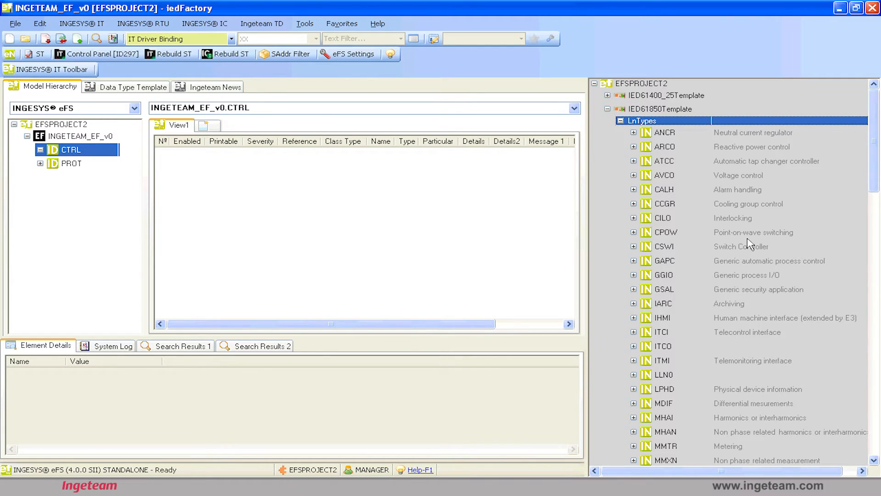
left_click(695, 238)
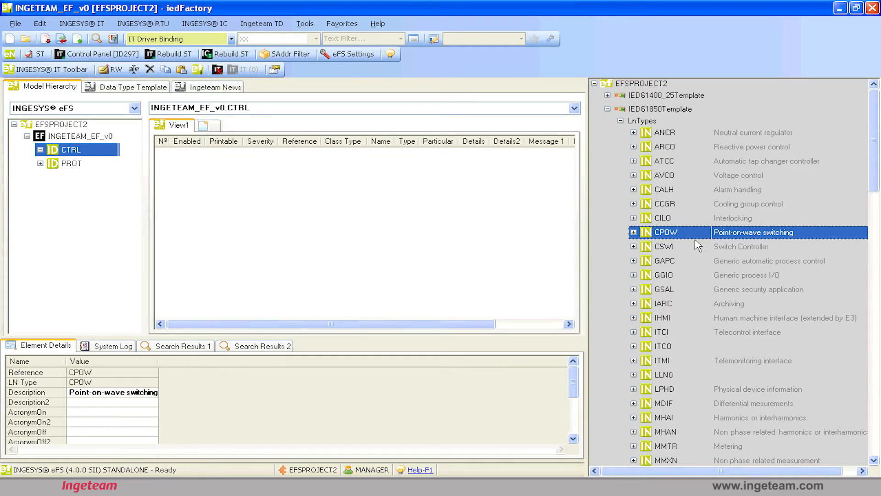
key("l")
left_click_drag(667, 383, 76, 154)
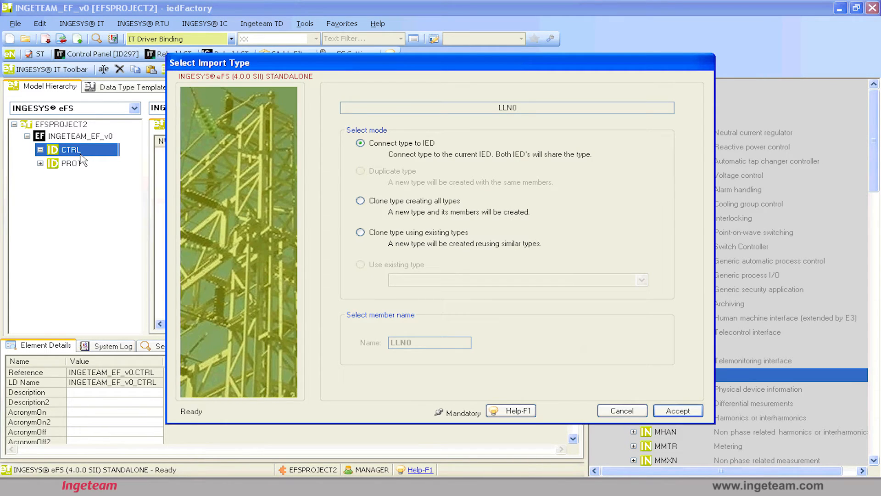
Insert LLN0 into CTRL by cloning its type using existing types, and check the new node in the IED hierarchy.
double_click(508, 113)
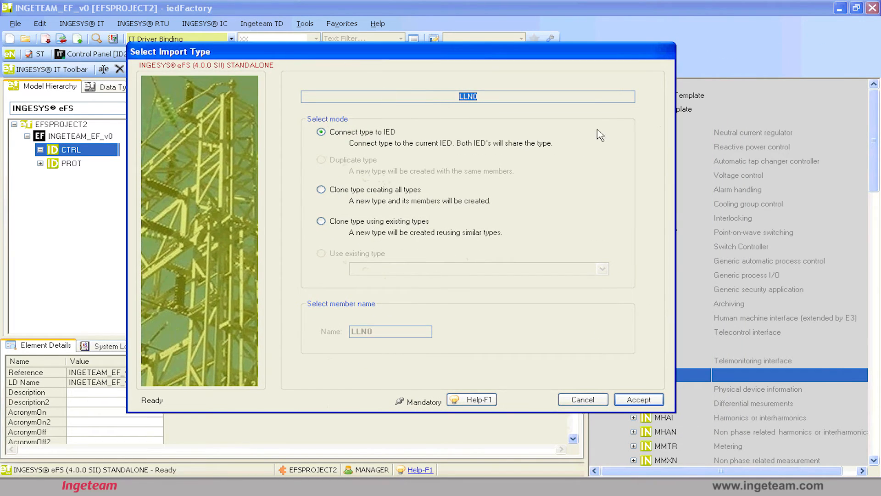
left_click_drag(586, 54, 535, 50)
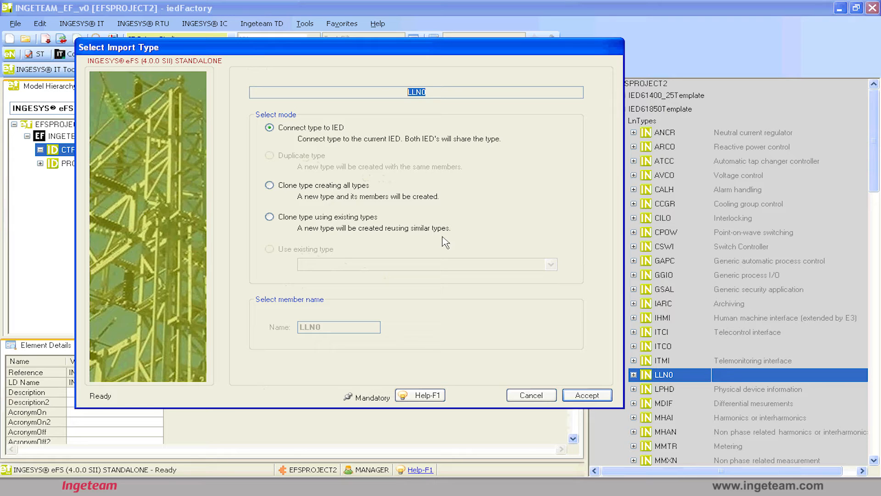
left_click(313, 197)
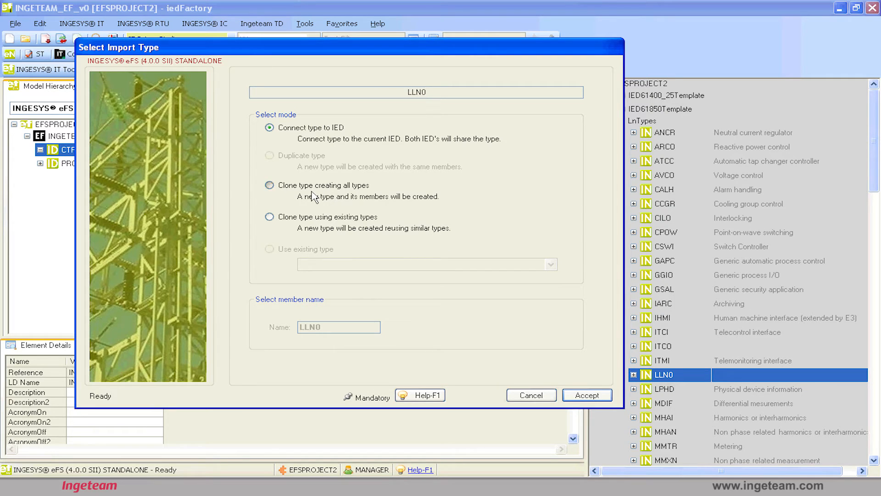
left_click(360, 224)
left_click_drag(507, 52, 629, 75)
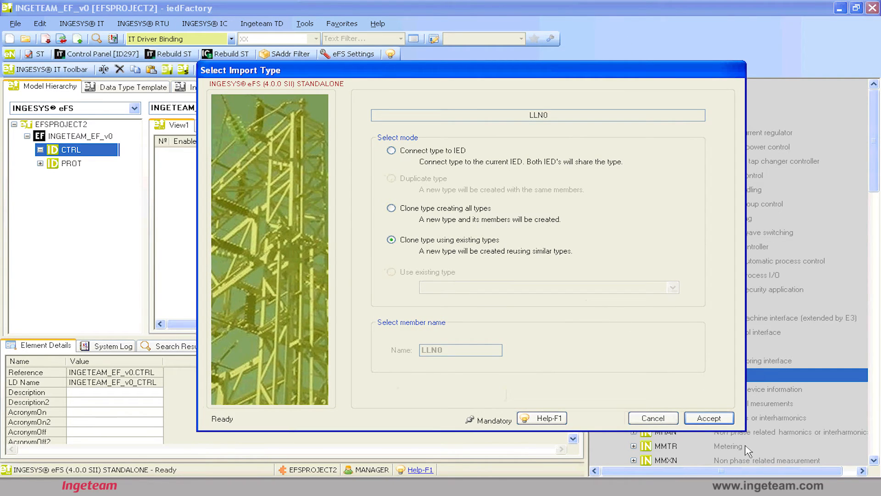
left_click(726, 421)
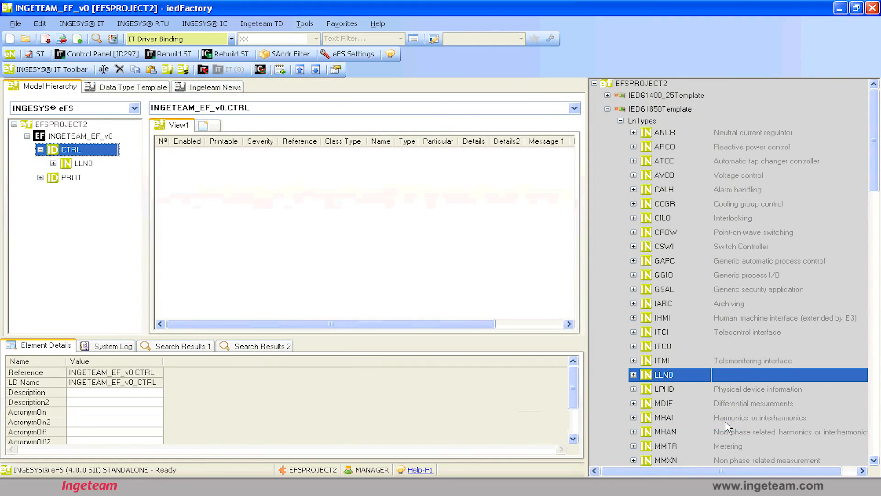
left_click(97, 140)
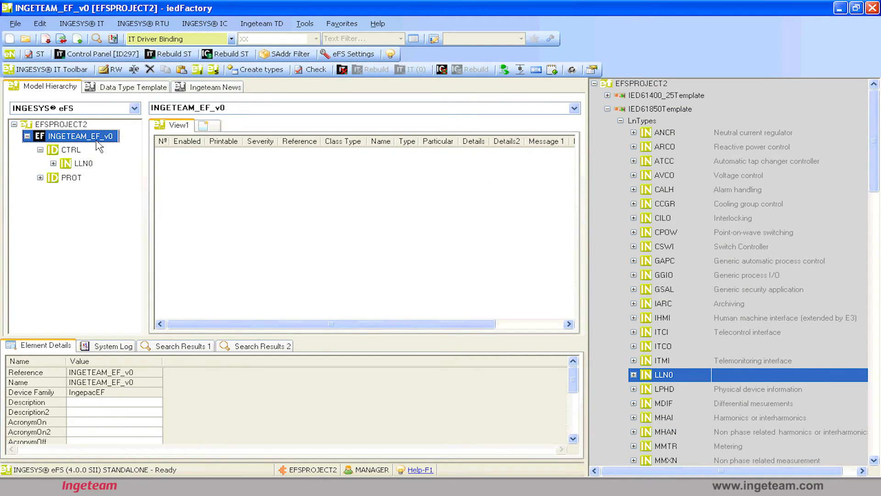
left_click(83, 154)
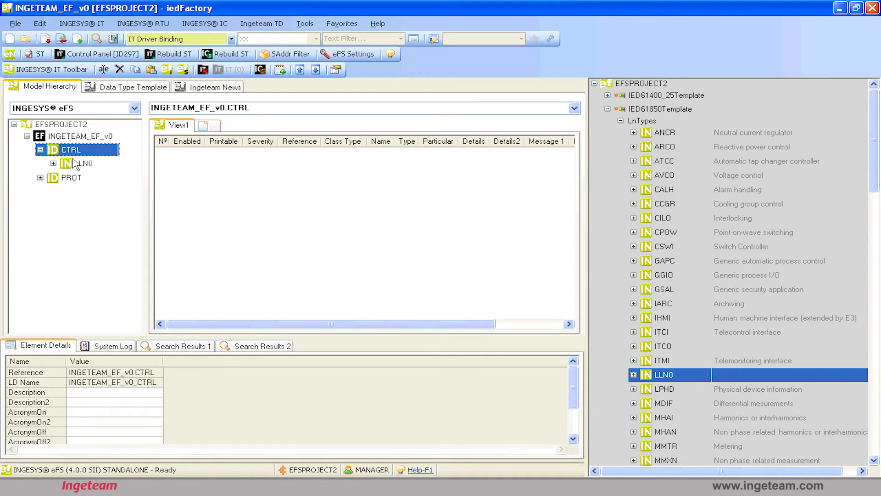
left_click(61, 181)
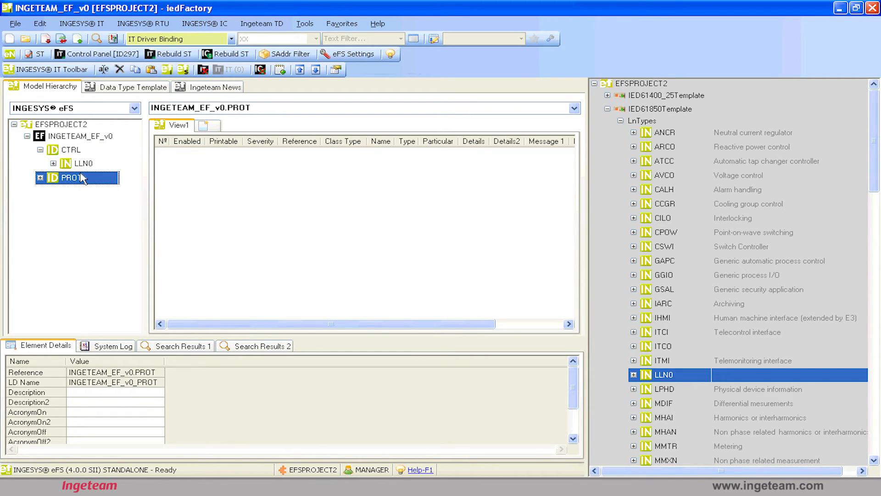
key("Up")
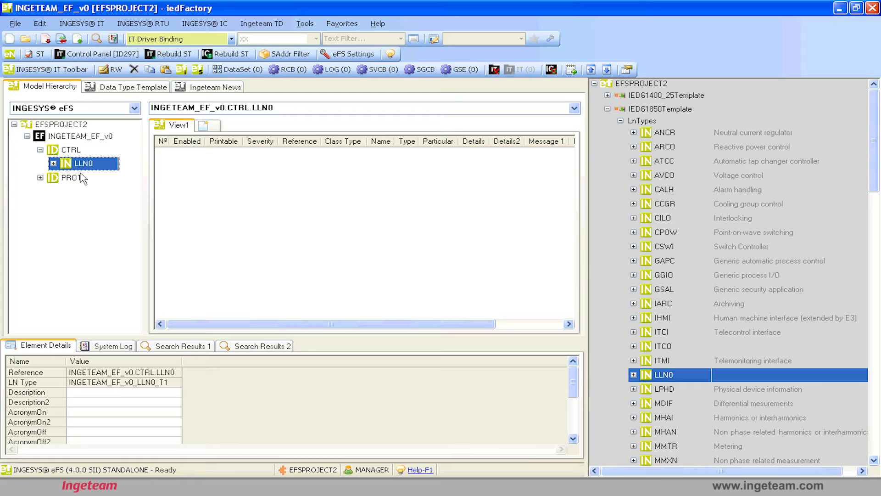
Start importing the XCBR (Circuit breaker) logical node type from the template into the CTRL logical device.
left_click_drag(874, 142, 874, 339)
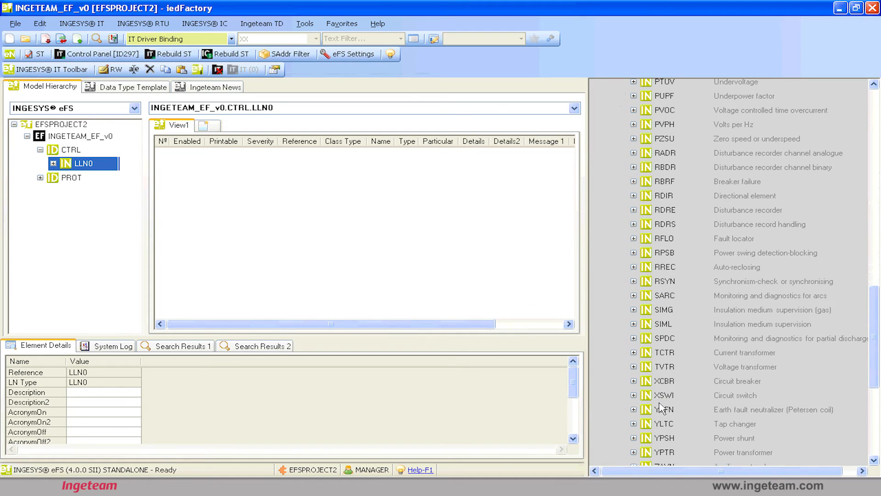
left_click(663, 385)
left_click_drag(662, 396, 72, 153)
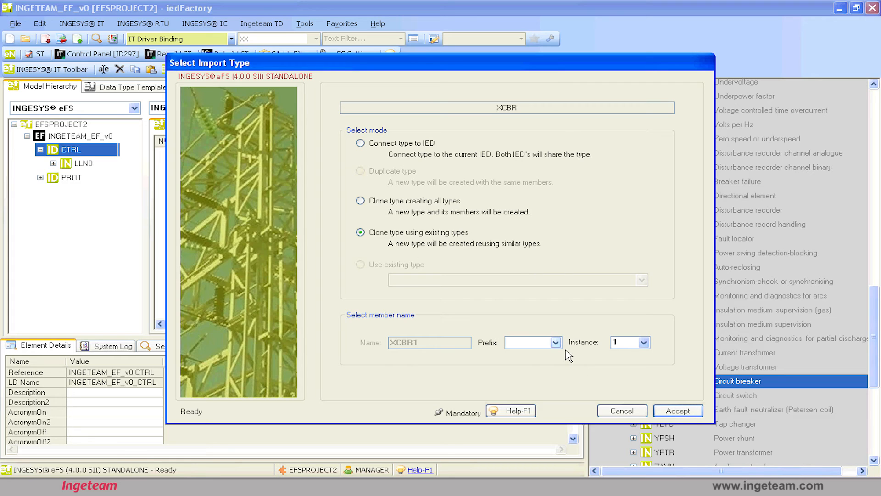
Try the prefix pre and instance 2 for the XCBR member name, and restore the empty prefix and instance 1.
type("pre")
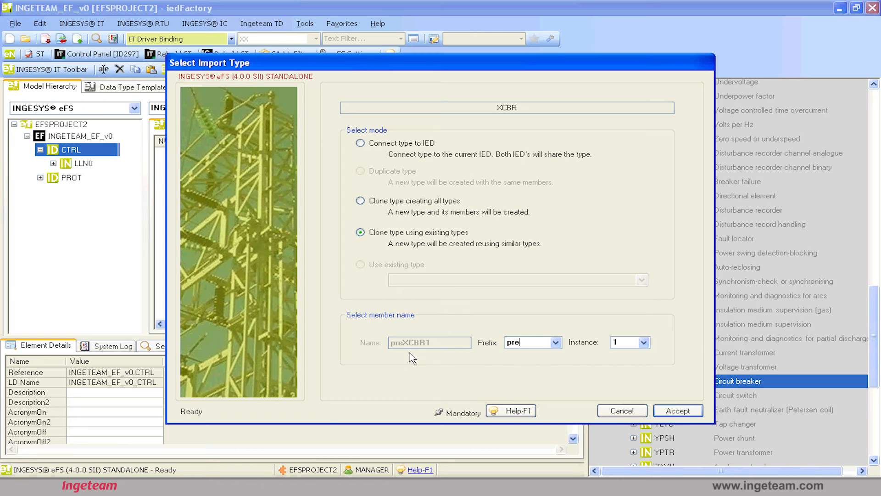
left_click(644, 342)
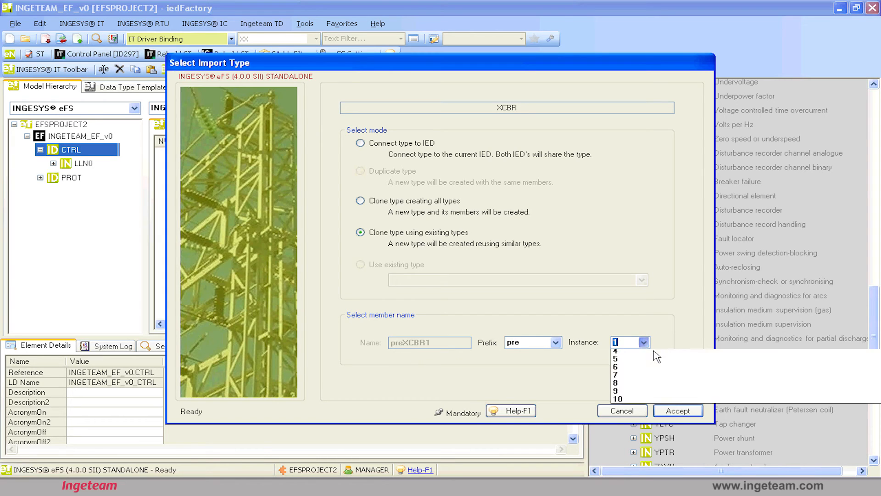
left_click(644, 363)
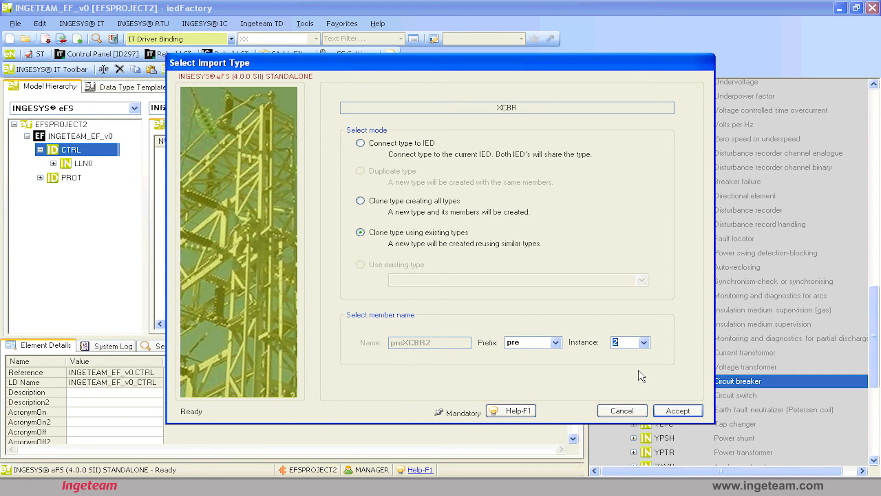
left_click(646, 343)
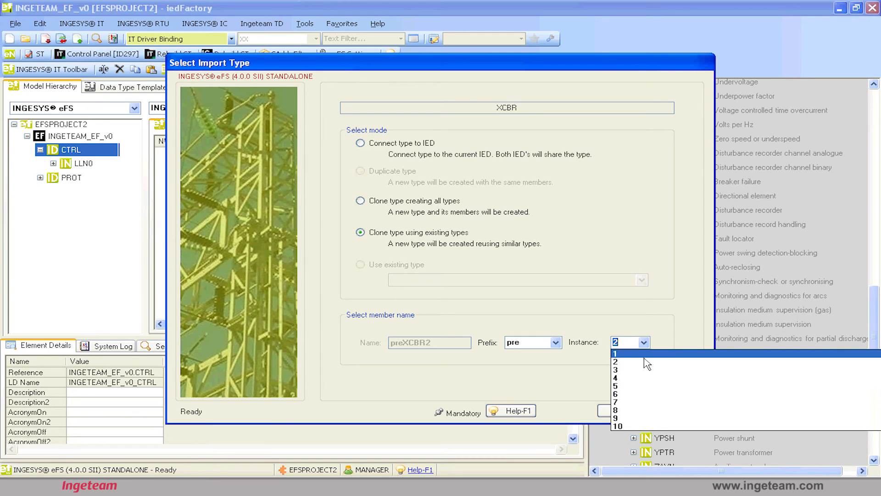
left_click(644, 315)
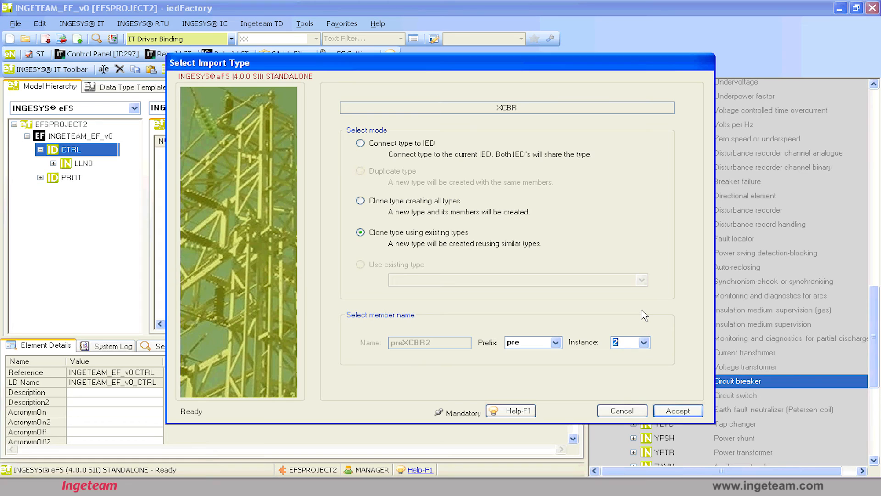
left_click(530, 345)
key("BackSpace")
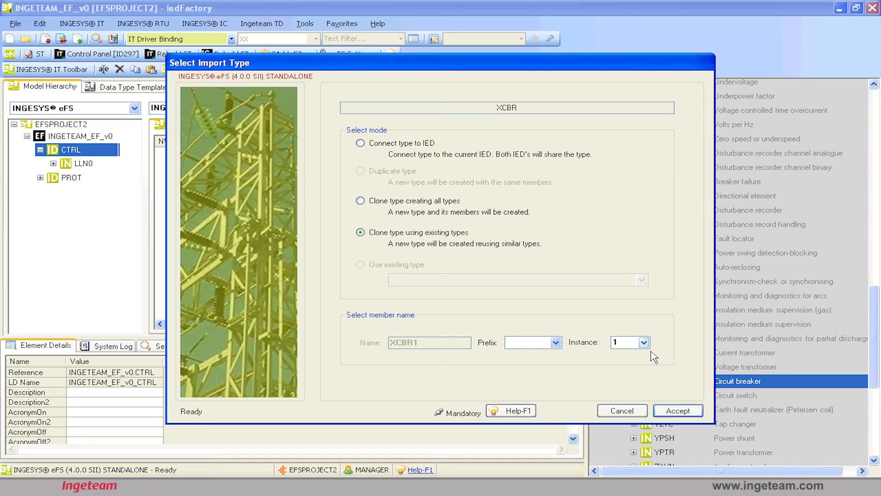
Insert XCBR1 into CTRL using the clone with existing types mode, and review the IED, CTRL, LLN0 and XCBR1 levels of the hierarchy.
left_click(684, 414)
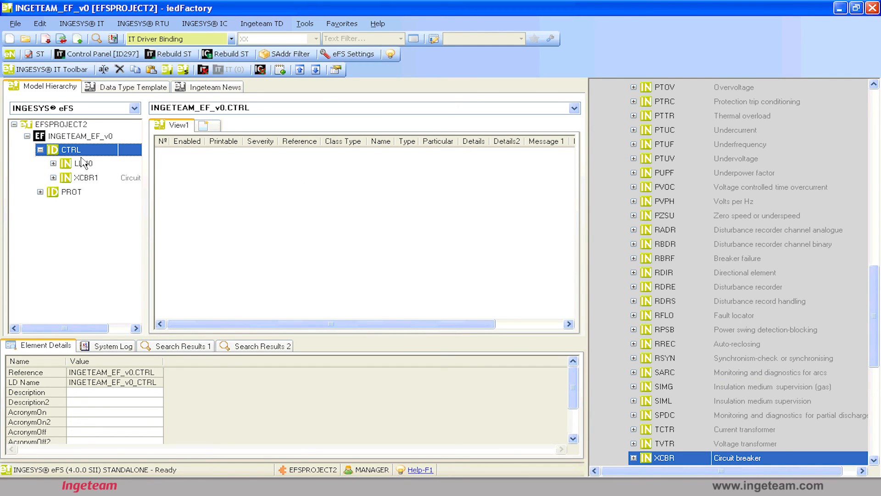
left_click(79, 137)
left_click(78, 150)
left_click(84, 165)
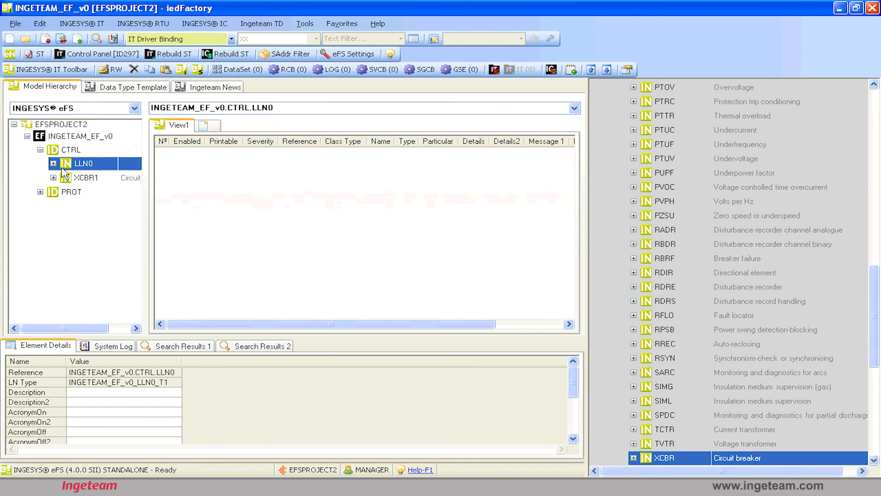
left_click(76, 139)
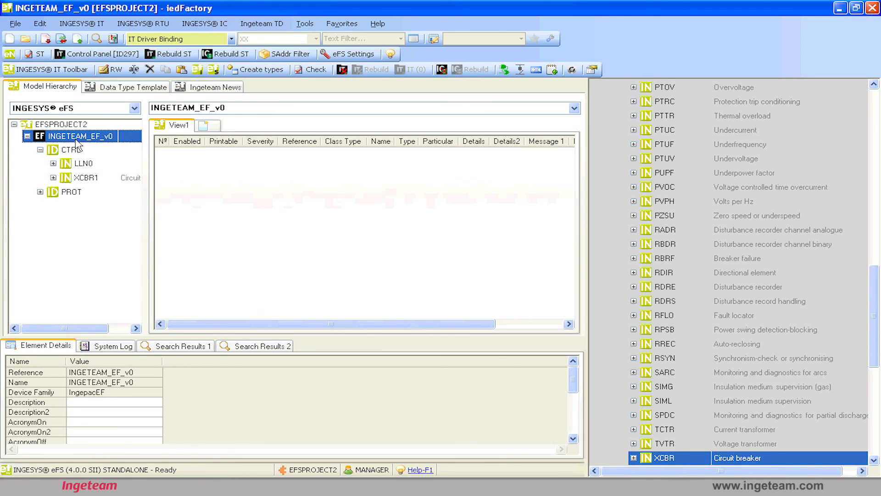
left_click(76, 152)
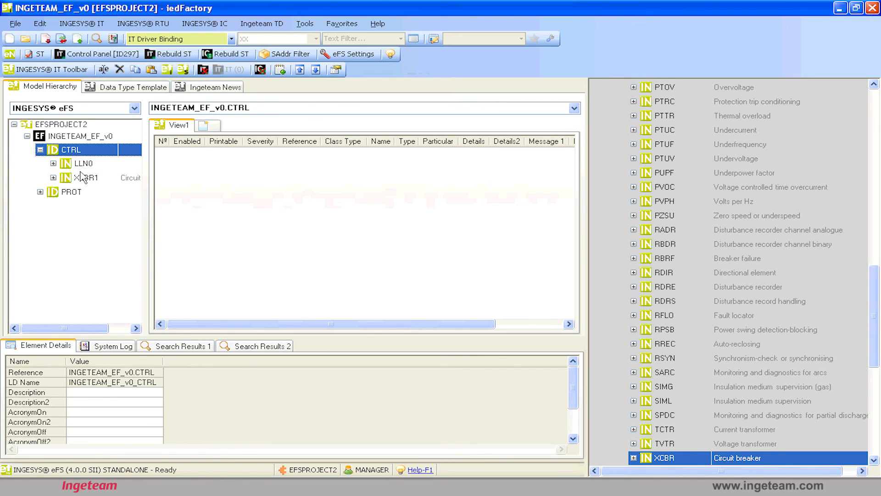
left_click(82, 166)
left_click(80, 177)
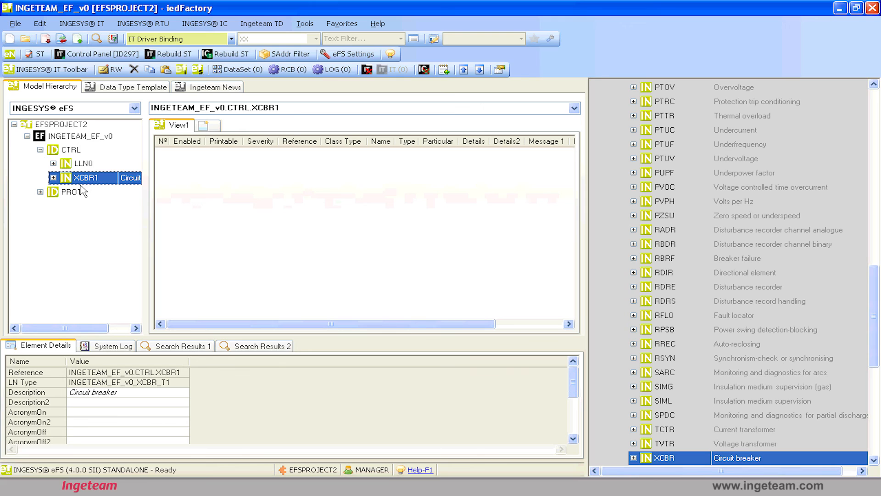